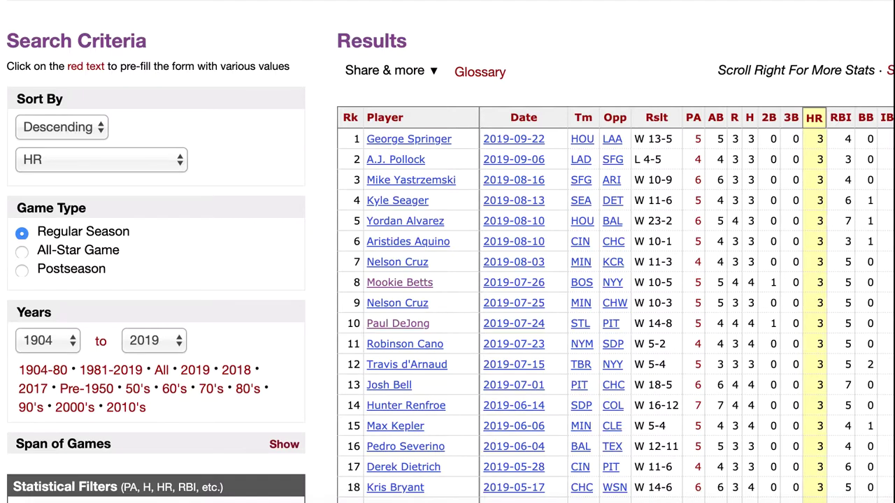
- Add statistical filters HR ≥ 1, BB ≥ 1 and SO ≥ 1, then rerun the search
{"action": "scroll", "coordinate": [448, 252], "scroll_direction": "down", "scroll_amount": 4}
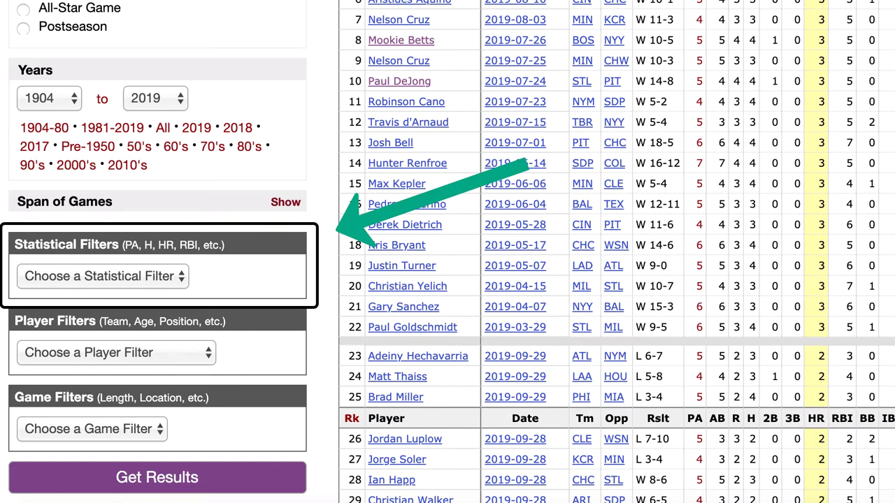
{"action": "left_click", "coordinate": [111, 277]}
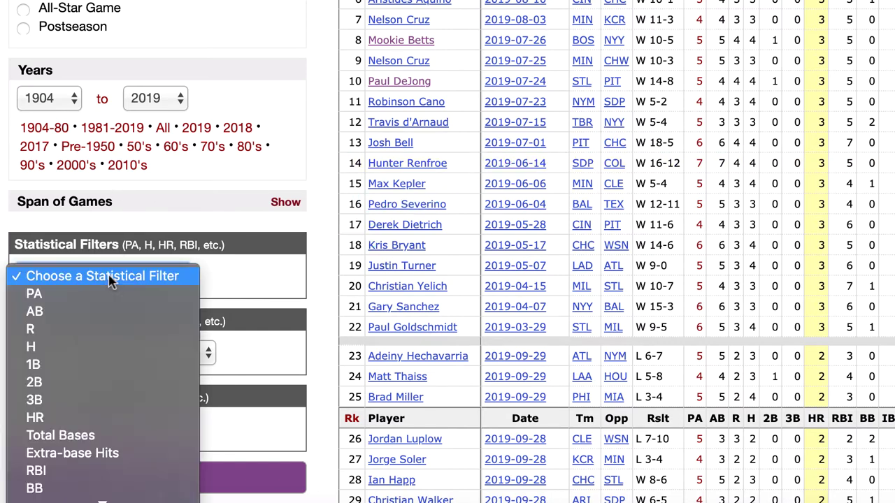
{"action": "left_click", "coordinate": [70, 417]}
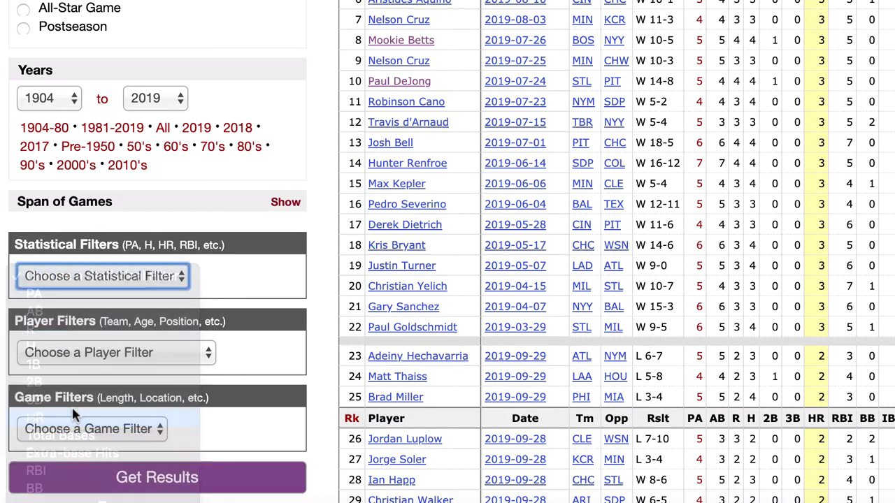
{"action": "type", "text": "1"}
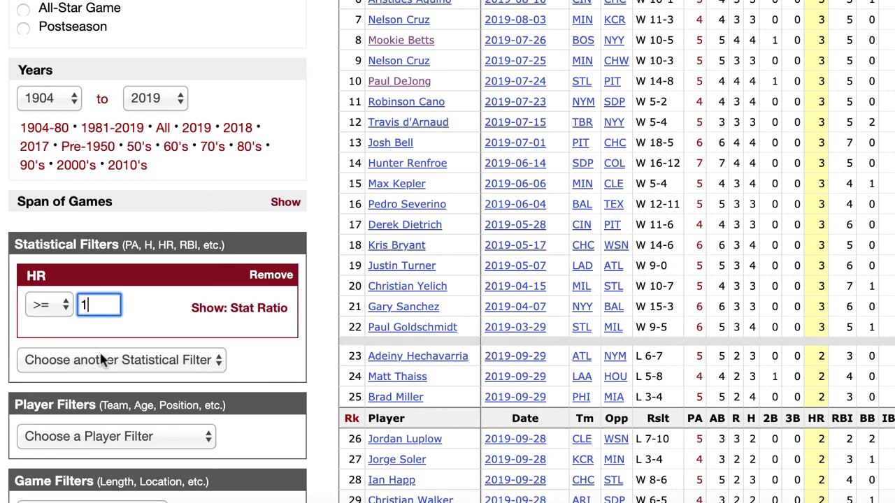
{"action": "left_click", "coordinate": [105, 359]}
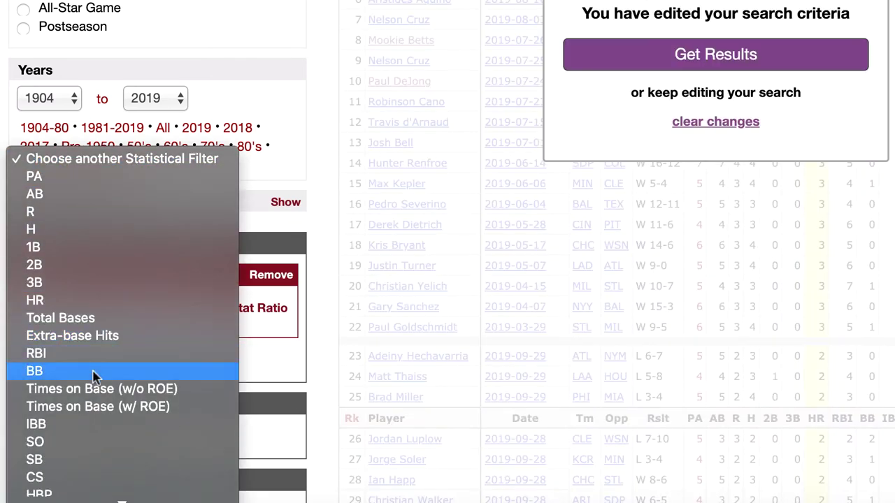
{"action": "left_click", "coordinate": [98, 372]}
{"action": "type", "text": "1"}
{"action": "left_click", "coordinate": [105, 444]}
{"action": "scroll", "coordinate": [104, 453], "scroll_direction": "down", "scroll_amount": 5}
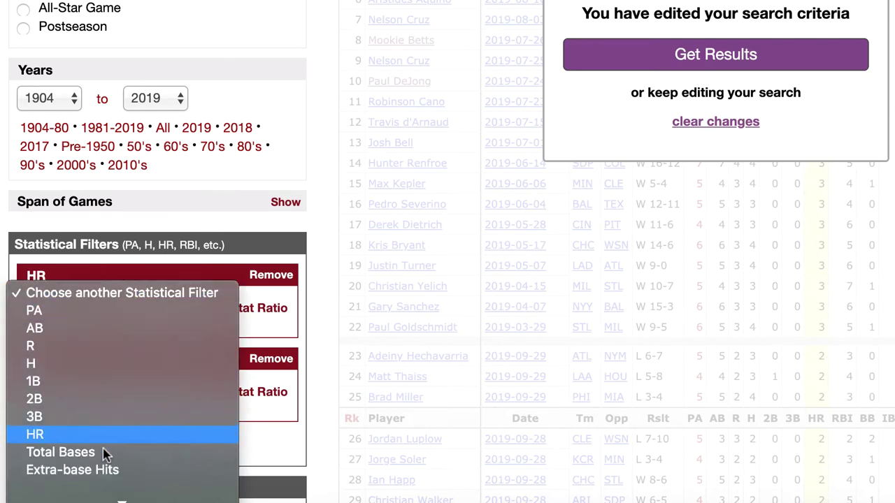
{"action": "left_click", "coordinate": [103, 418]}
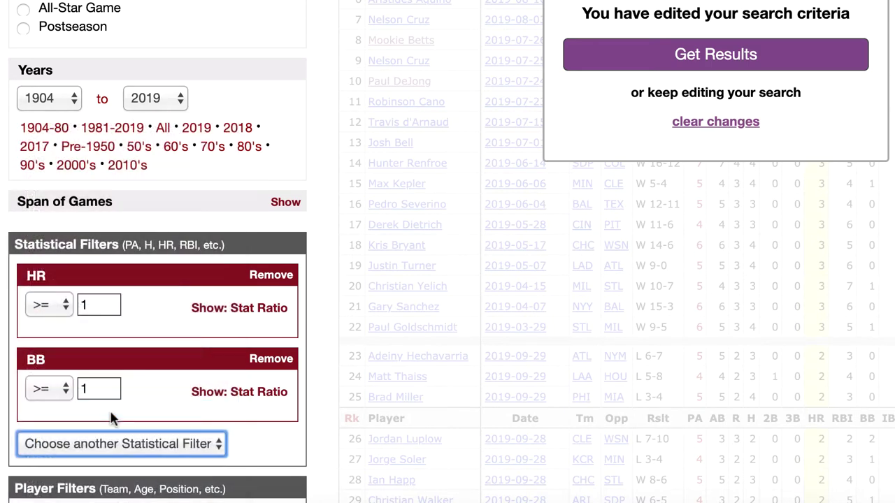
{"action": "type", "text": "1"}
{"action": "left_click", "coordinate": [761, 61]}
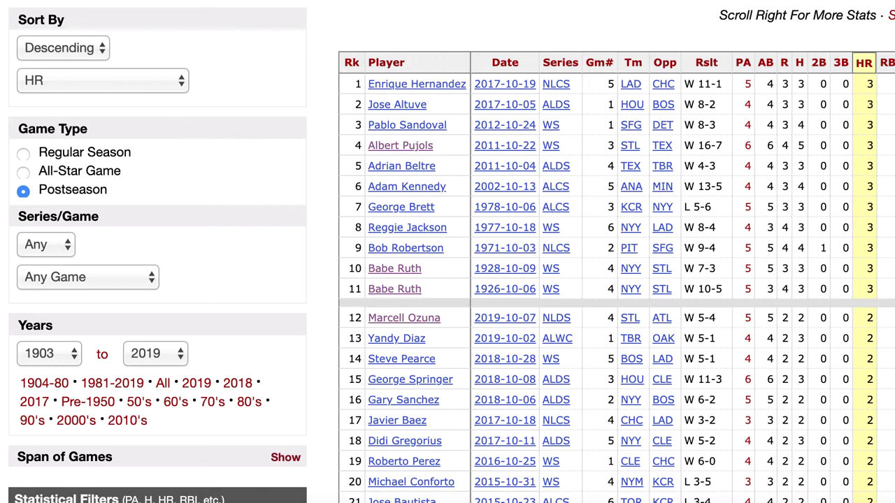
- Add the Batter's Defensive Position player filter and browse the additional player filters
{"action": "scroll", "coordinate": [447, 252], "scroll_direction": "down", "scroll_amount": 5}
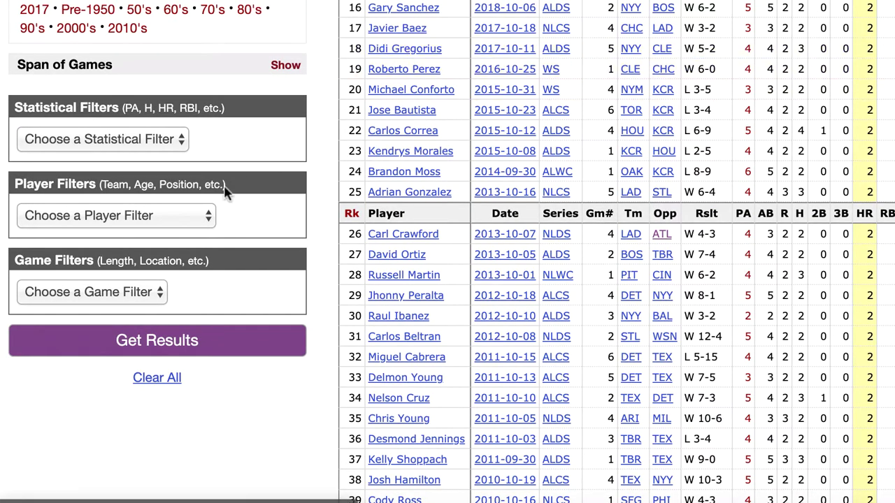
{"action": "left_click", "coordinate": [168, 220]}
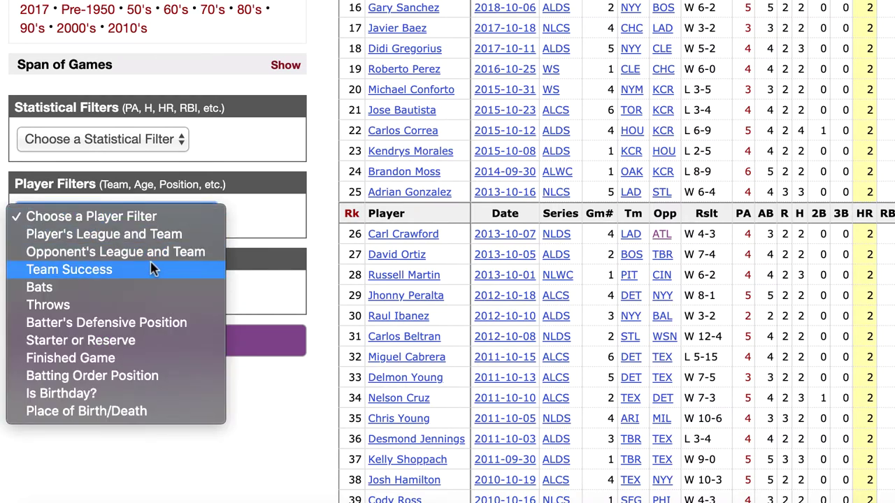
{"action": "left_click", "coordinate": [119, 323]}
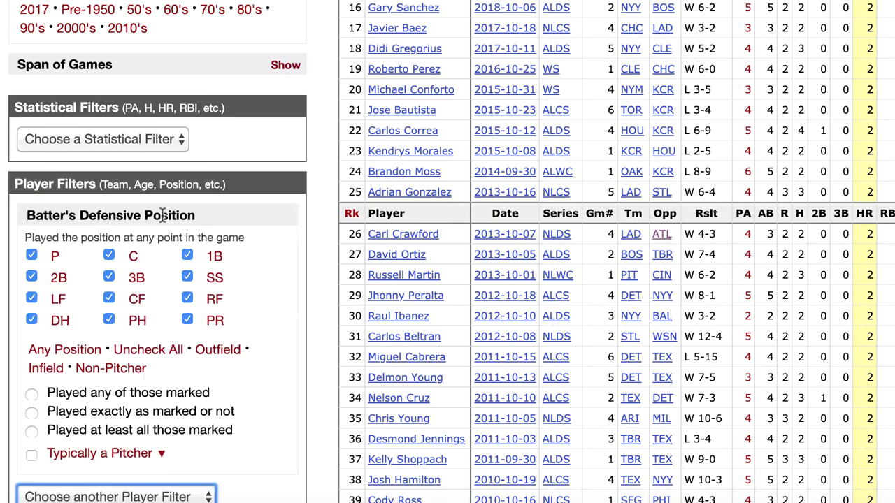
{"action": "scroll", "coordinate": [144, 258], "scroll_direction": "down", "scroll_amount": 2}
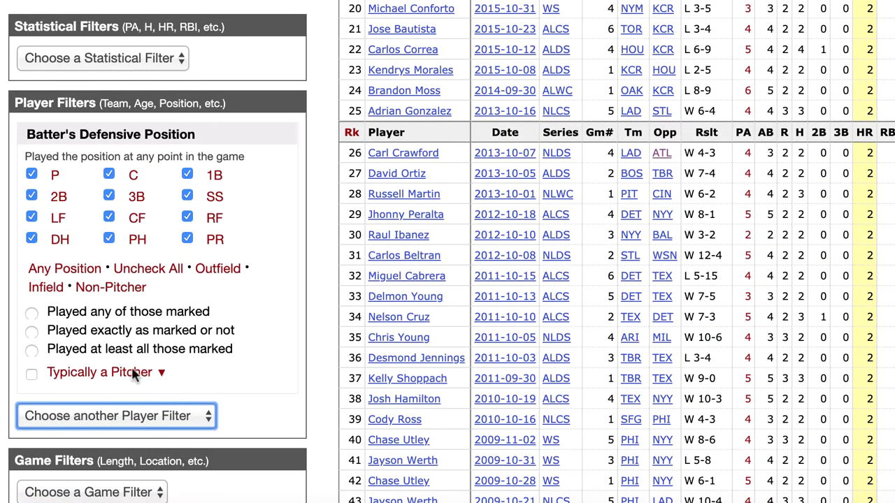
{"action": "left_click", "coordinate": [133, 407]}
{"action": "scroll", "coordinate": [127, 418], "scroll_direction": "down", "scroll_amount": 3}
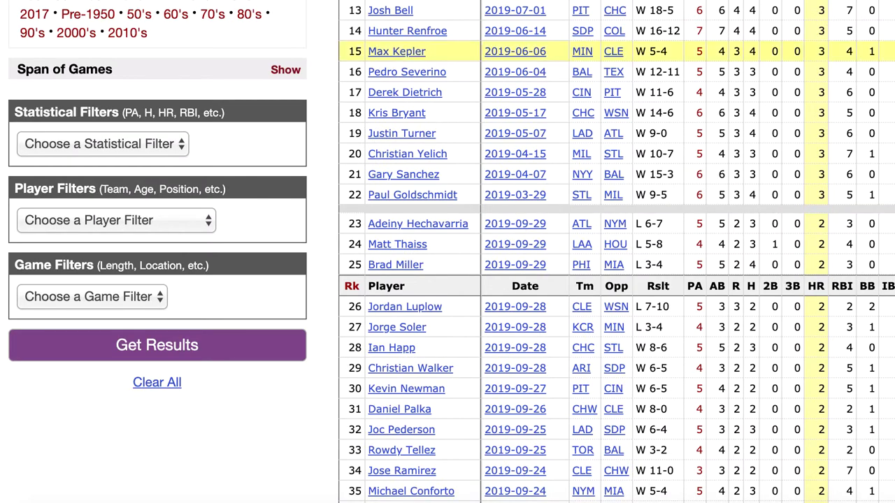
- Add Game Length and Weather Options game filters
{"action": "left_click", "coordinate": [144, 298]}
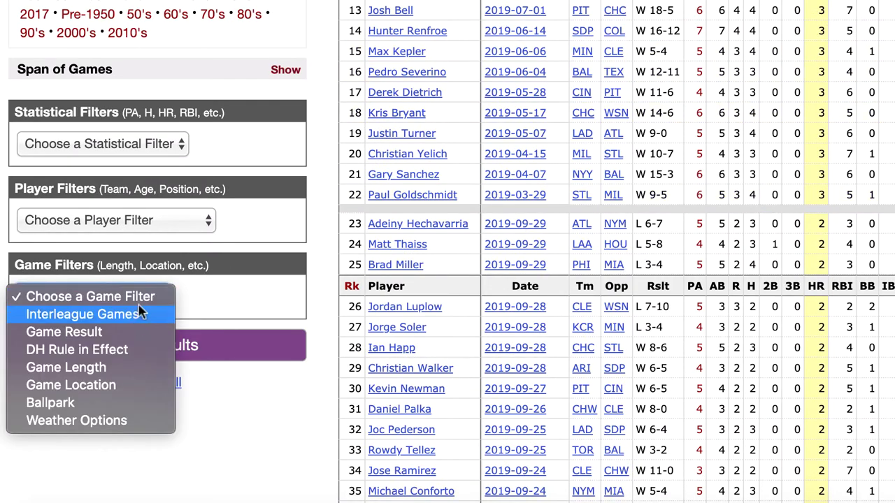
{"action": "left_click", "coordinate": [119, 369]}
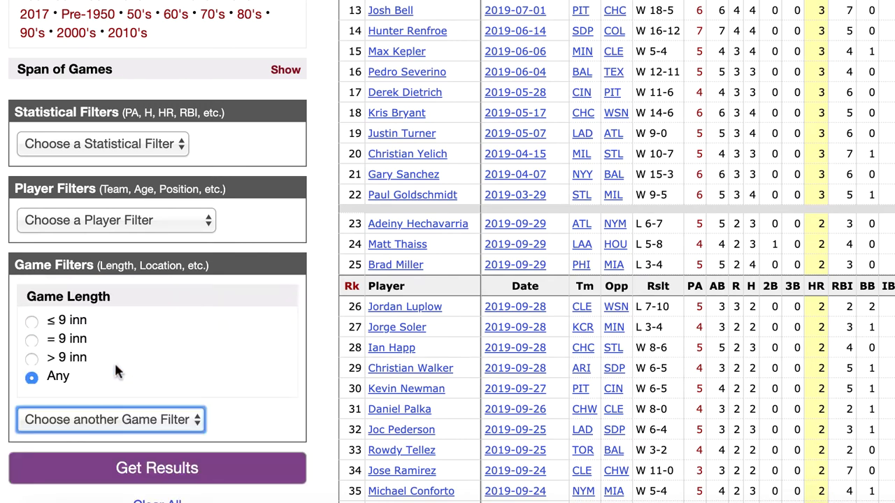
{"action": "left_click", "coordinate": [105, 419]}
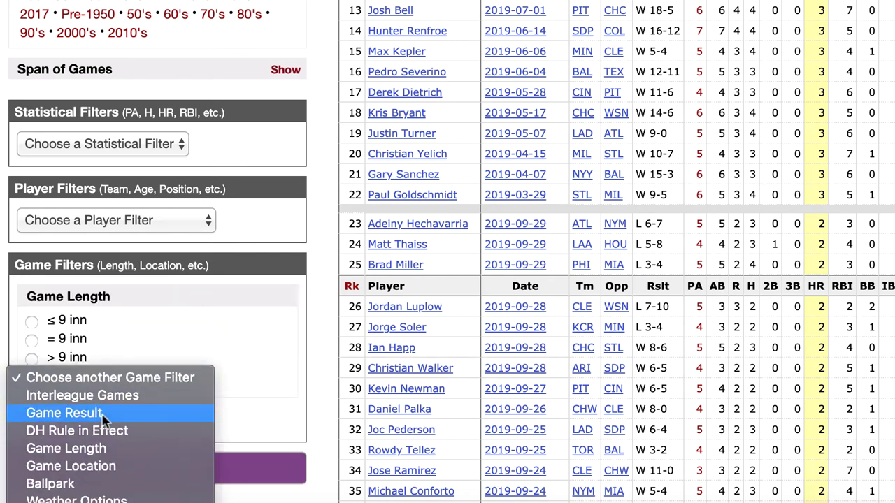
{"action": "left_click", "coordinate": [105, 496]}
{"action": "scroll", "coordinate": [199, 412], "scroll_direction": "down", "scroll_amount": 5}
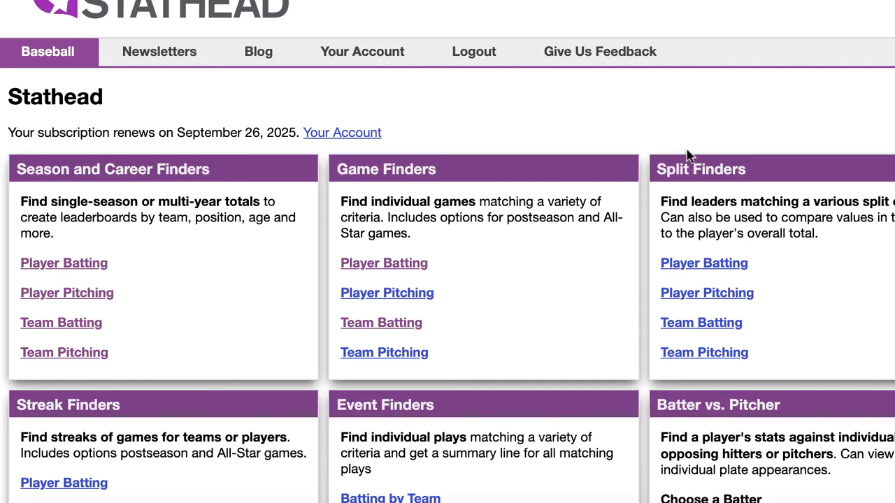
- Open the Batting Game Finder and sort results by Total Bases
{"action": "left_click", "coordinate": [420, 265]}
{"action": "scroll", "coordinate": [479, 194], "scroll_direction": "down", "scroll_amount": 10}
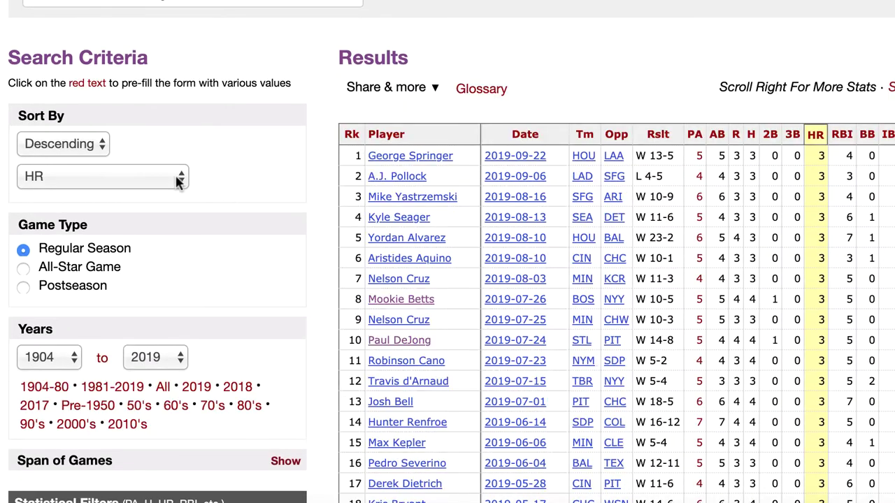
{"action": "left_click", "coordinate": [180, 176]}
{"action": "scroll", "coordinate": [149, 252], "scroll_direction": "down", "scroll_amount": 2}
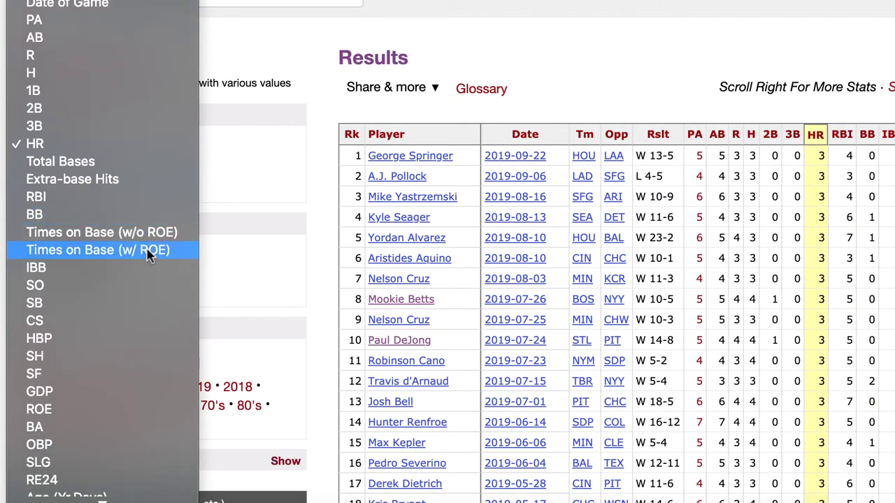
{"action": "left_click", "coordinate": [126, 161]}
- Add a Bats player filter limited to left-handed batters
{"action": "scroll", "coordinate": [284, 222], "scroll_direction": "down", "scroll_amount": 3}
{"action": "scroll", "coordinate": [284, 234], "scroll_direction": "down", "scroll_amount": 3}
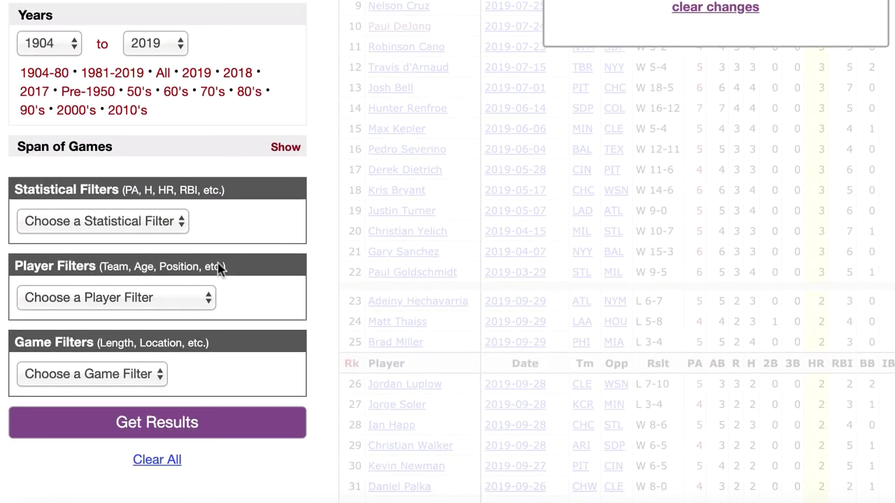
{"action": "left_click", "coordinate": [178, 296]}
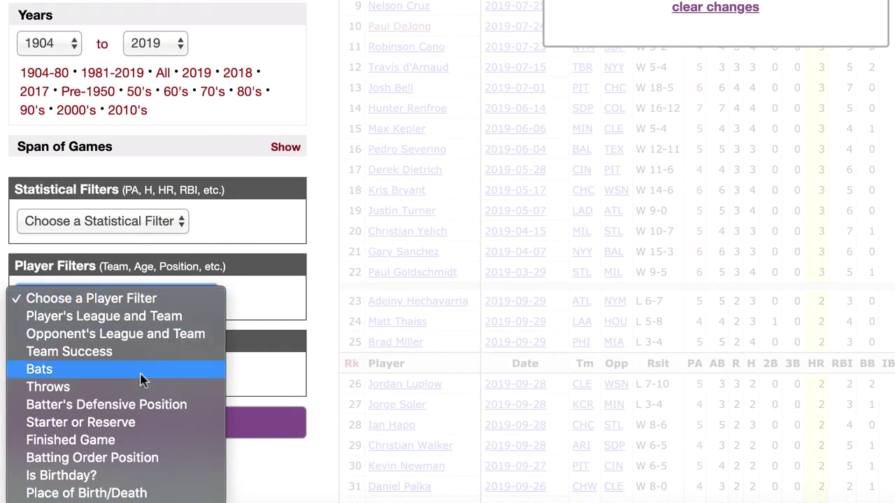
{"action": "left_click", "coordinate": [90, 350]}
{"action": "left_click", "coordinate": [127, 332]}
- Add a Batting Order Position filter set to 9th and get results
{"action": "scroll", "coordinate": [127, 329], "scroll_direction": "down", "scroll_amount": 2}
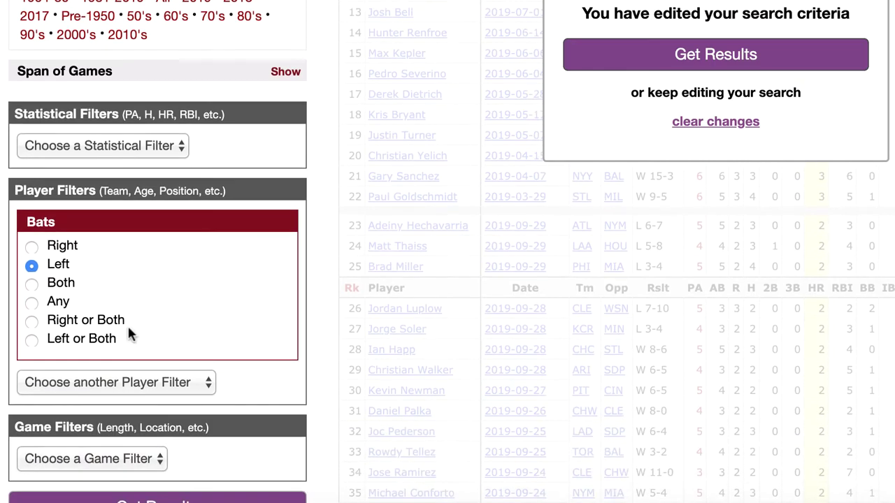
{"action": "left_click", "coordinate": [123, 386]}
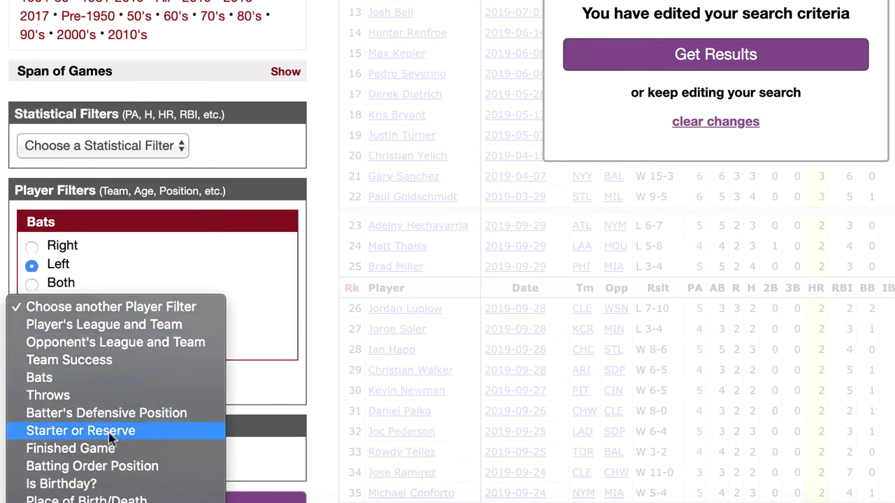
{"action": "left_click", "coordinate": [105, 465]}
{"action": "left_click", "coordinate": [58, 413]}
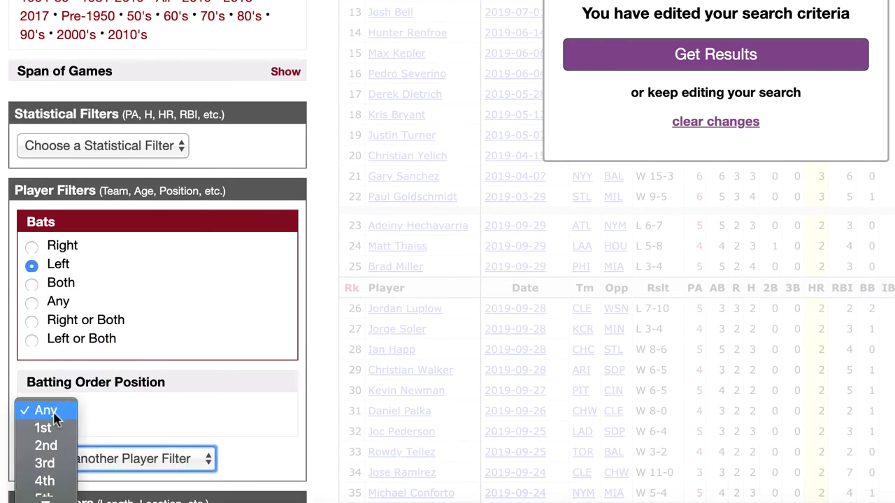
{"action": "left_click", "coordinate": [44, 498]}
{"action": "left_click", "coordinate": [737, 63]}
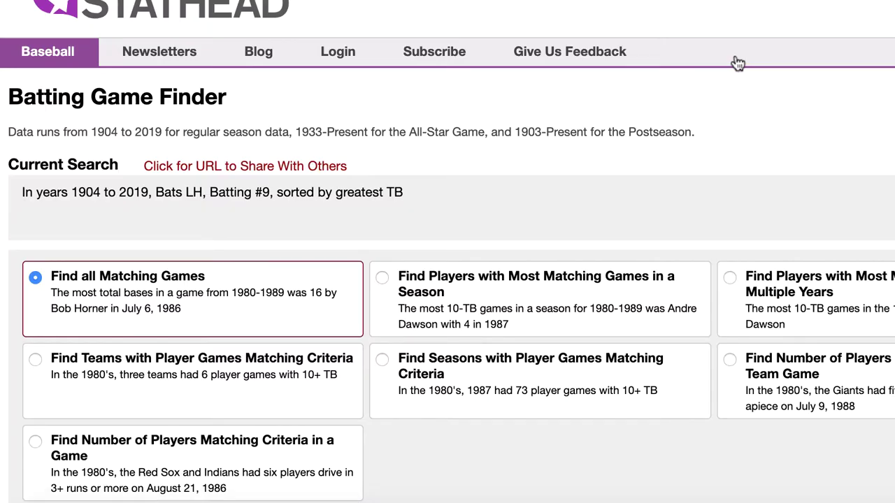
- Reveal the Span of Games fields, clear the career-game limit, and enter the team-game range
{"action": "scroll", "coordinate": [734, 77], "scroll_direction": "down", "scroll_amount": 15}
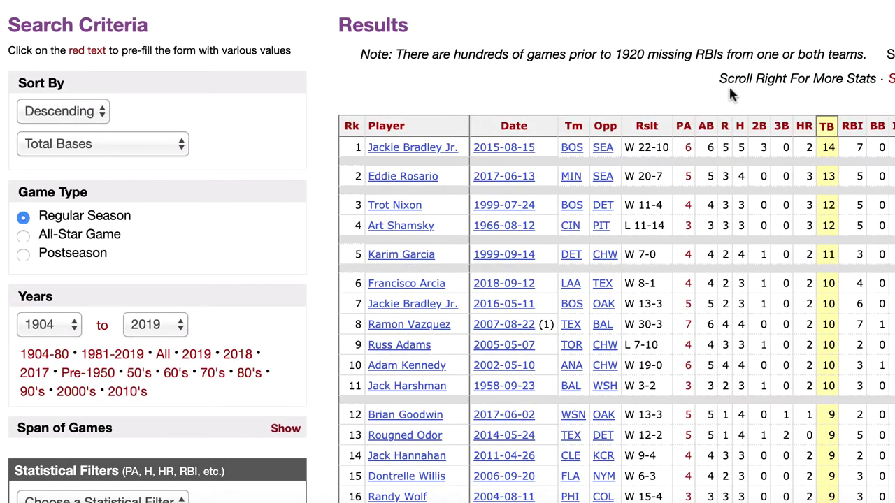
{"action": "scroll", "coordinate": [729, 91], "scroll_direction": "down", "scroll_amount": 3}
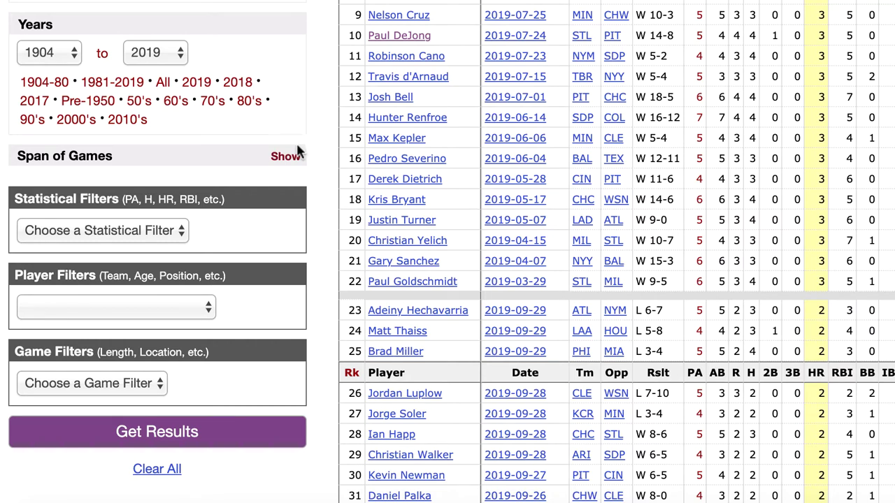
{"action": "left_click", "coordinate": [286, 157]}
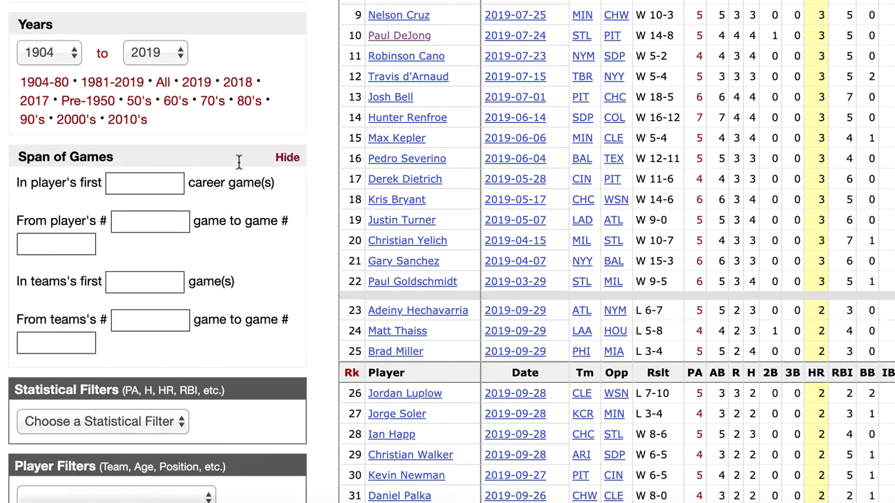
{"action": "left_click", "coordinate": [170, 183]}
{"action": "type", "text": "100"}
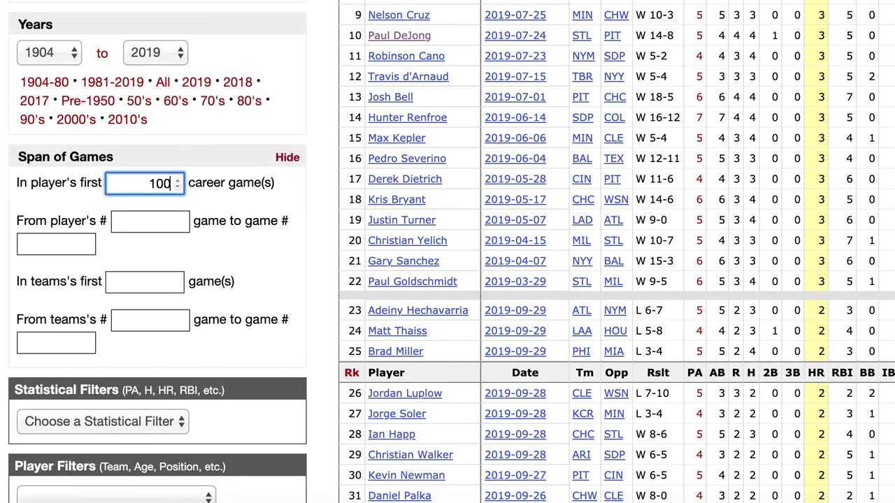
{"action": "key", "text": "BackSpace"}
{"action": "key", "text": "BackSpace"}
{"action": "key", "text": "BackSpace"}
{"action": "left_click", "coordinate": [136, 320]}
{"action": "type", "text": "11"}
{"action": "left_click", "coordinate": [35, 343]}
{"action": "type", "text": "35"}
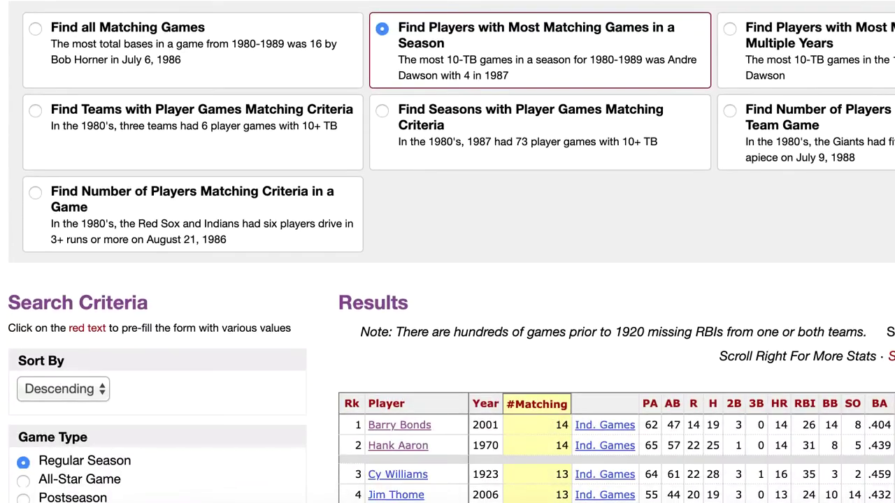
- Scroll down the Batting Game Finder form to the search options
{"action": "scroll", "coordinate": [447, 252], "scroll_direction": "down", "scroll_amount": 5}
{"action": "scroll", "coordinate": [447, 252], "scroll_direction": "down", "scroll_amount": 1}
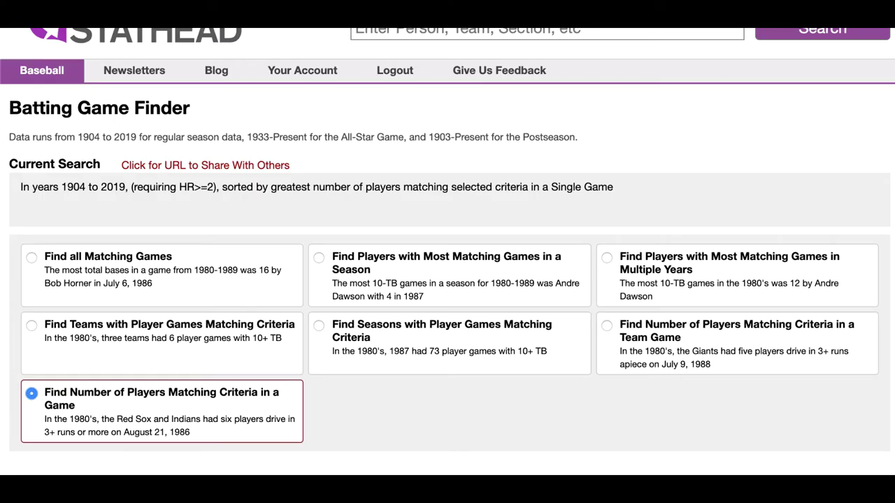
- Rank players by most two-homer games in a season, then re-sort the leaders by RBI
{"action": "left_click", "coordinate": [820, 333]}
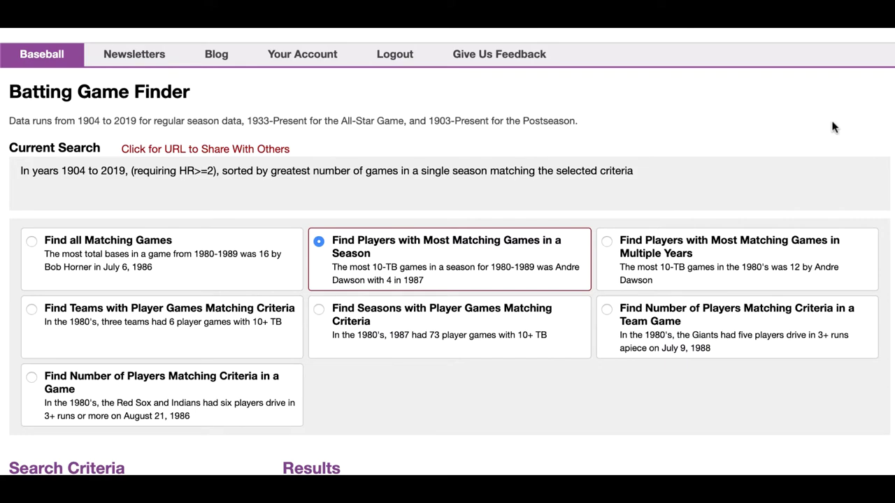
{"action": "scroll", "coordinate": [832, 126], "scroll_direction": "down", "scroll_amount": 4}
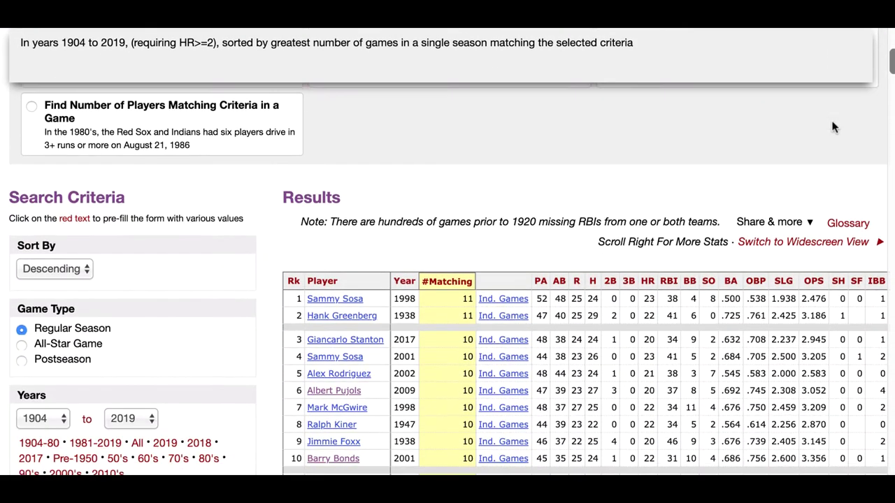
{"action": "scroll", "coordinate": [832, 126], "scroll_direction": "down", "scroll_amount": 3}
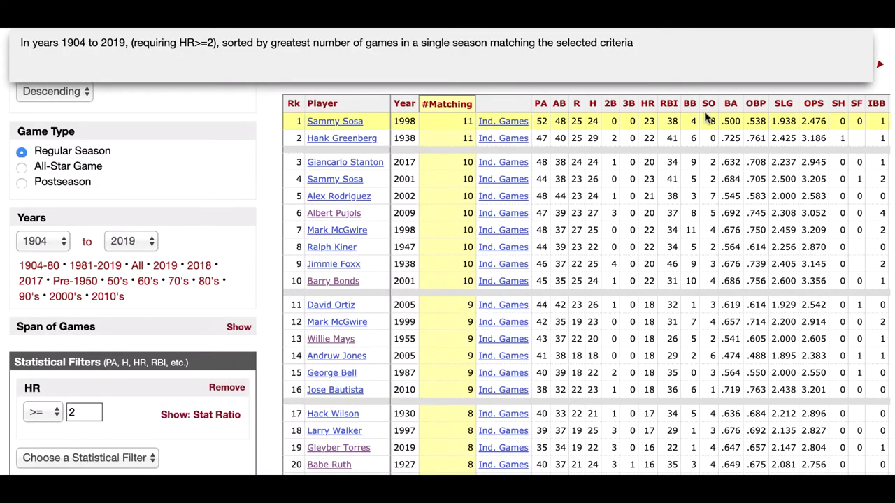
{"action": "left_click", "coordinate": [670, 105]}
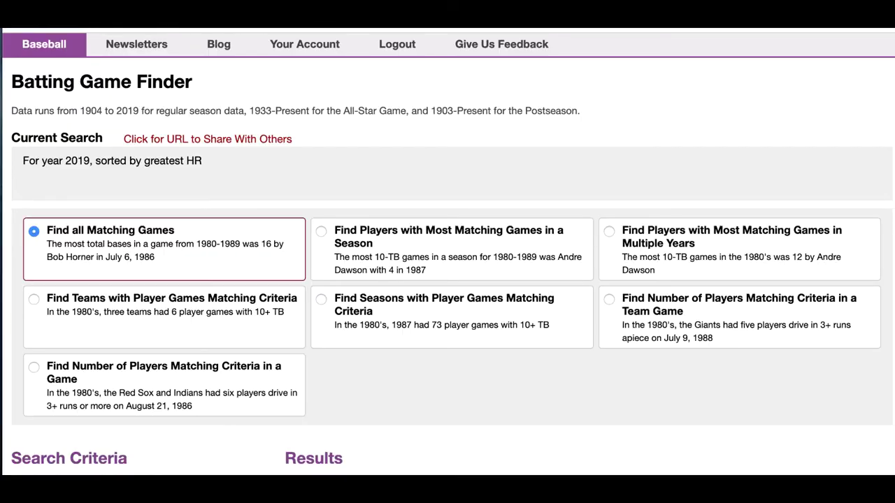
- Limit the game span to each player's first 100 career games
{"action": "scroll", "coordinate": [681, 133], "scroll_direction": "down", "scroll_amount": 5}
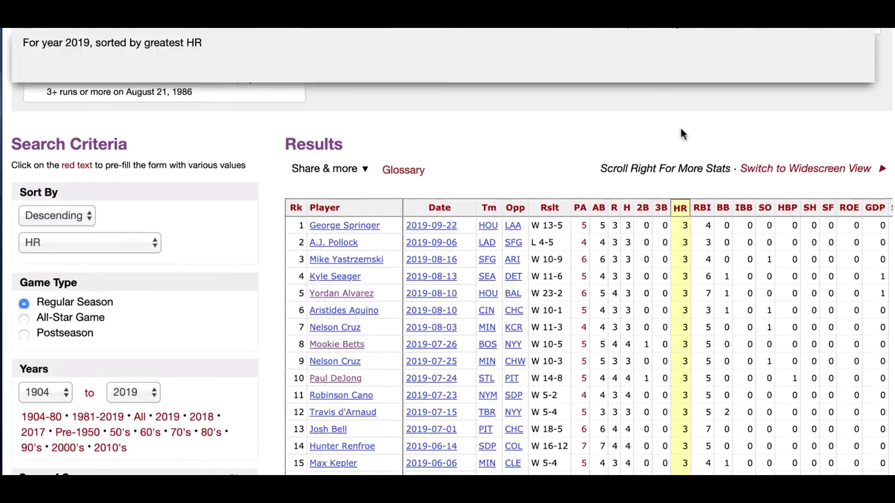
{"action": "scroll", "coordinate": [680, 134], "scroll_direction": "down", "scroll_amount": 4}
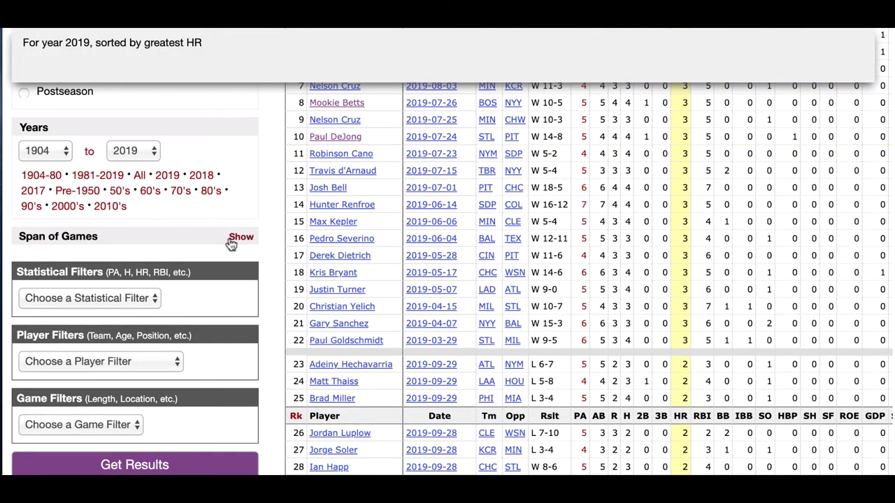
{"action": "left_click", "coordinate": [234, 237]}
{"action": "left_click", "coordinate": [139, 259]}
{"action": "type", "text": "100"}
- Add an HR ≥ 1 filter, rank by most matching games in a season, and get results
{"action": "scroll", "coordinate": [137, 263], "scroll_direction": "down", "scroll_amount": 2}
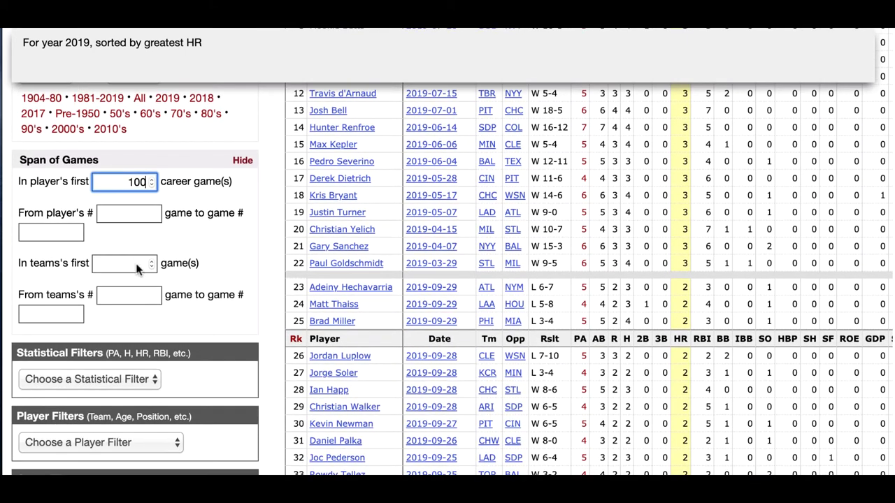
{"action": "left_click", "coordinate": [120, 378]}
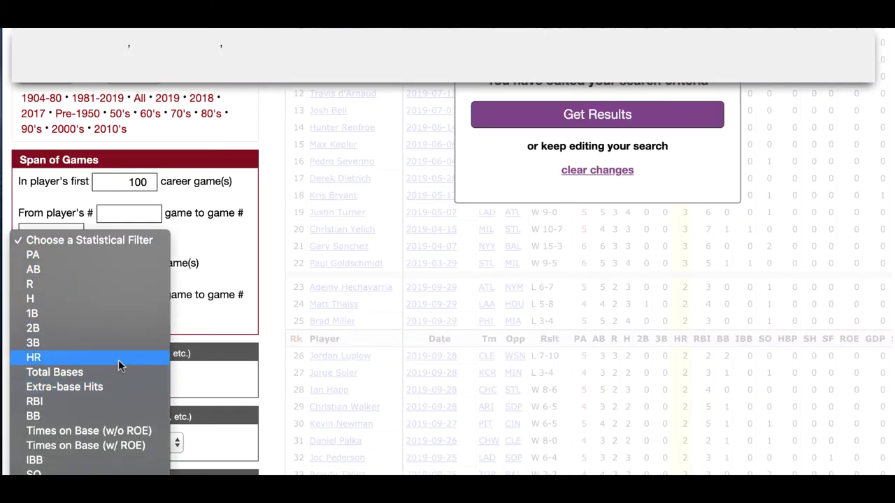
{"action": "left_click", "coordinate": [118, 360]}
{"action": "type", "text": "1"}
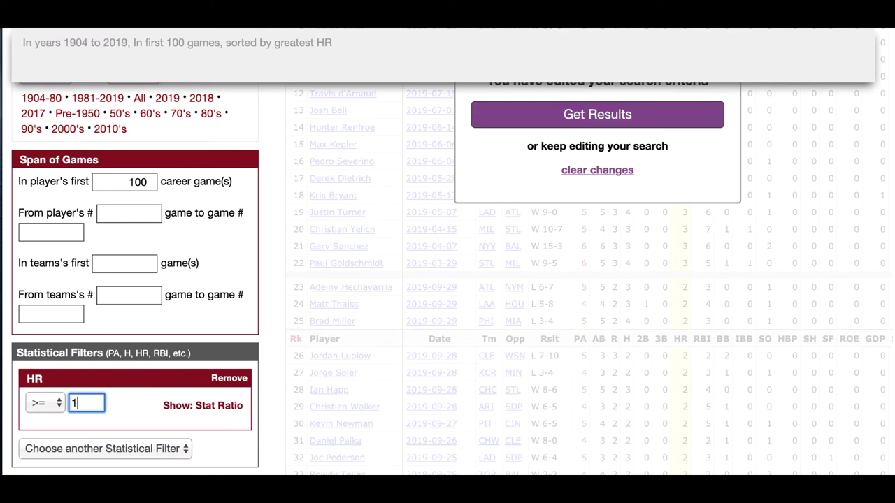
{"action": "scroll", "coordinate": [354, 213], "scroll_direction": "up", "scroll_amount": 10}
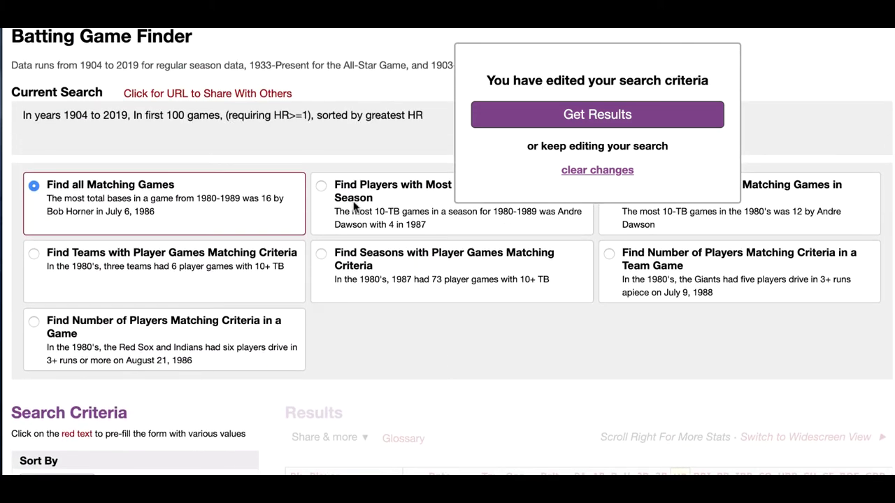
{"action": "left_click", "coordinate": [355, 214]}
{"action": "scroll", "coordinate": [423, 235], "scroll_direction": "down", "scroll_amount": 3}
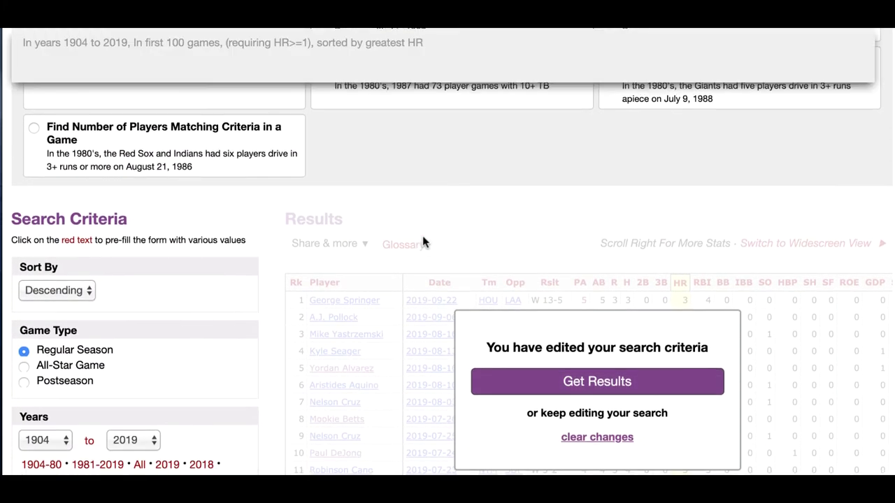
{"action": "left_click", "coordinate": [514, 377]}
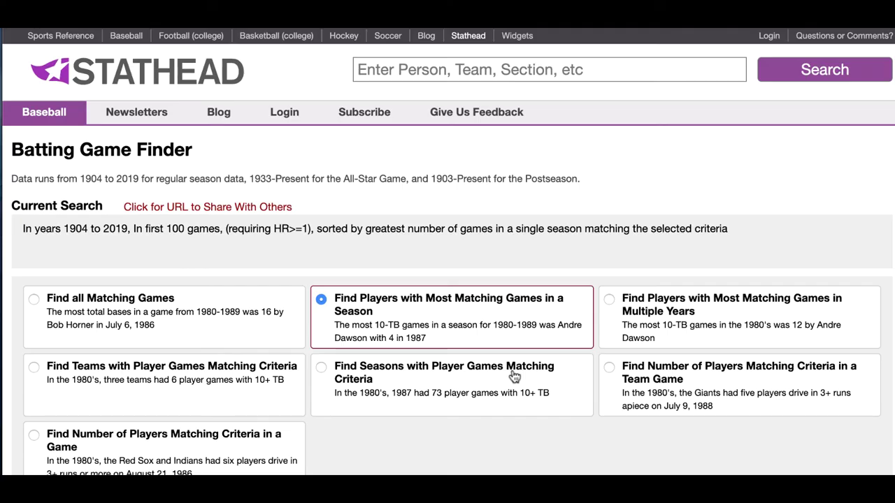
- Re-sort the first-100-game season leaders by home runs
{"action": "scroll", "coordinate": [514, 378], "scroll_direction": "down", "scroll_amount": 10}
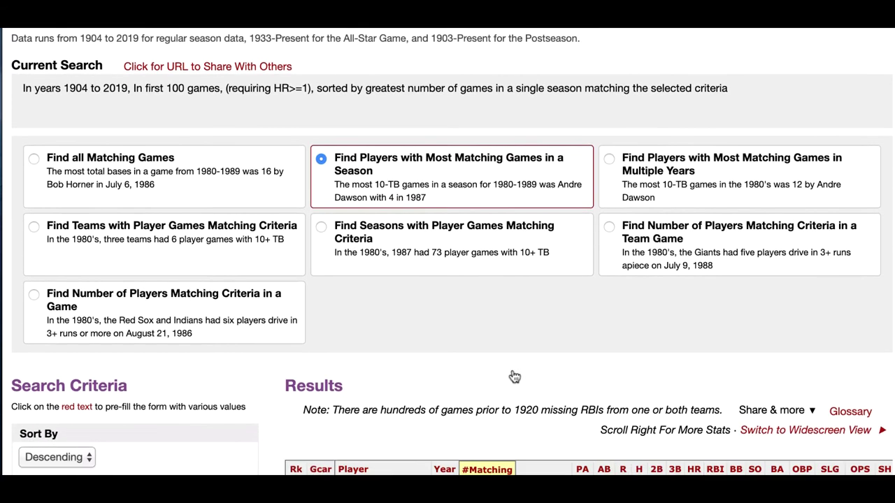
{"action": "scroll", "coordinate": [514, 378], "scroll_direction": "down", "scroll_amount": 1}
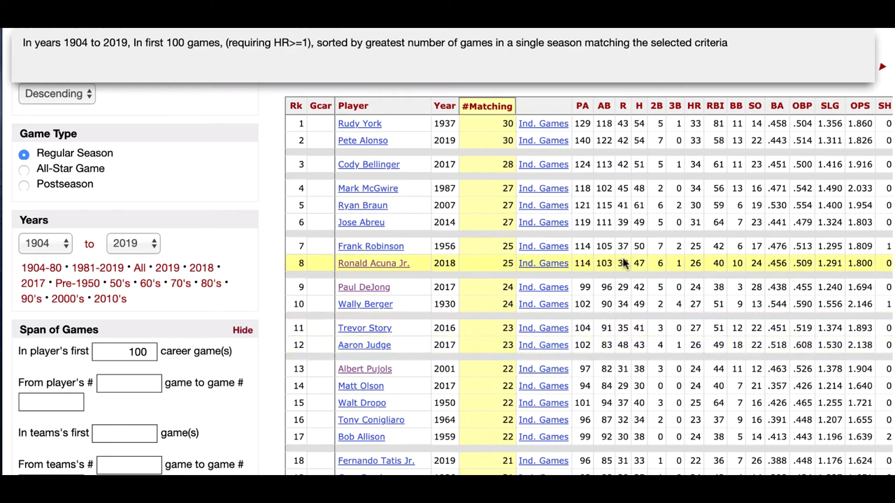
{"action": "left_click", "coordinate": [694, 106]}
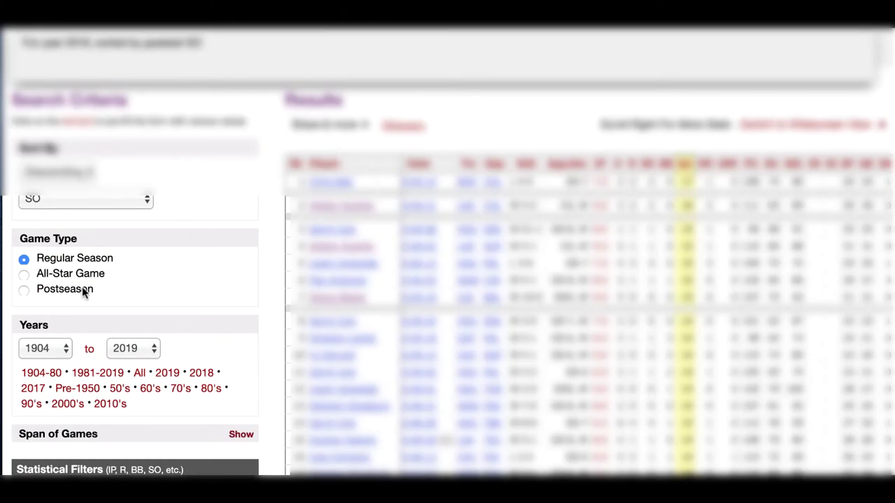
- Restrict to postseason Potential Elimination games in any series, then sort pitchers by saves
{"action": "left_click", "coordinate": [82, 288]}
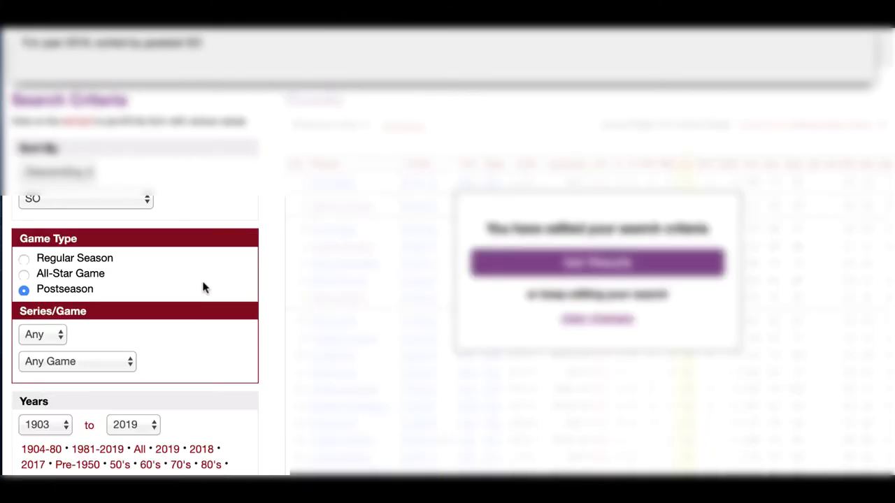
{"action": "left_click", "coordinate": [58, 336]}
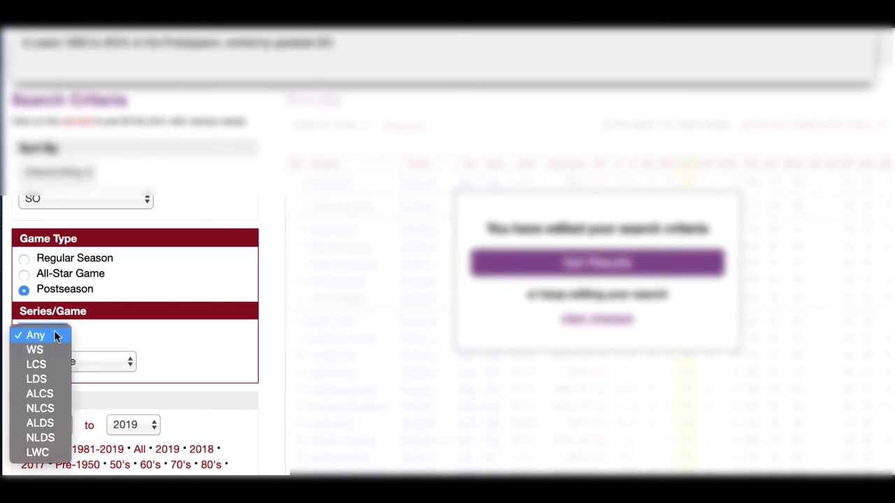
{"action": "left_click", "coordinate": [90, 330]}
{"action": "left_click", "coordinate": [116, 355]}
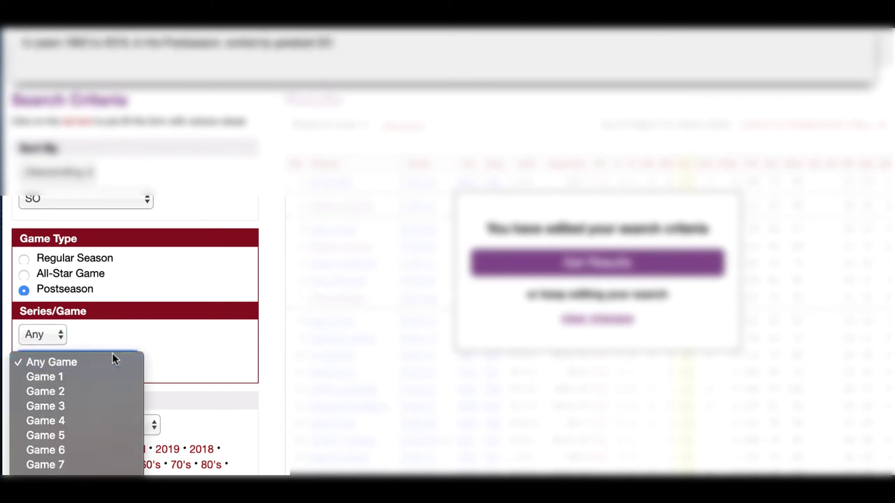
{"action": "left_click", "coordinate": [65, 485]}
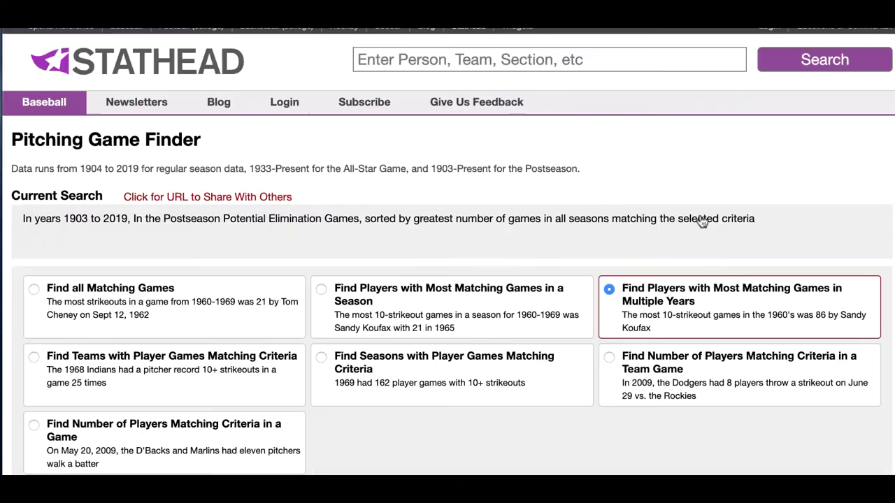
{"action": "scroll", "coordinate": [699, 220], "scroll_direction": "down", "scroll_amount": 10}
{"action": "scroll", "coordinate": [701, 219], "scroll_direction": "down", "scroll_amount": 3}
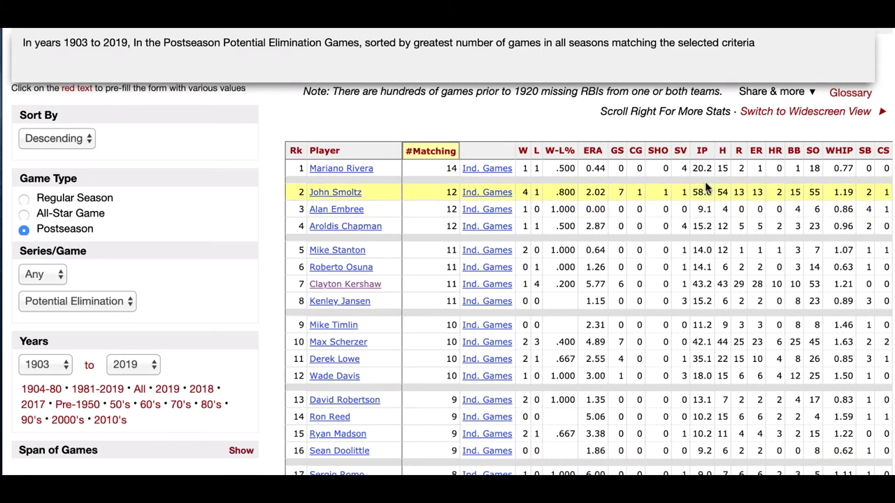
{"action": "left_click", "coordinate": [683, 151]}
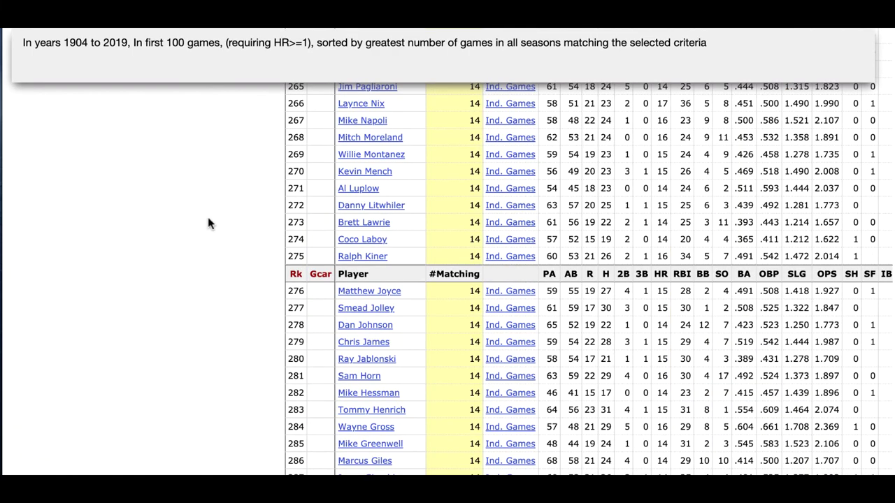
- Load the next page of results starting from row 301
{"action": "scroll", "coordinate": [208, 221], "scroll_direction": "down", "scroll_amount": 5}
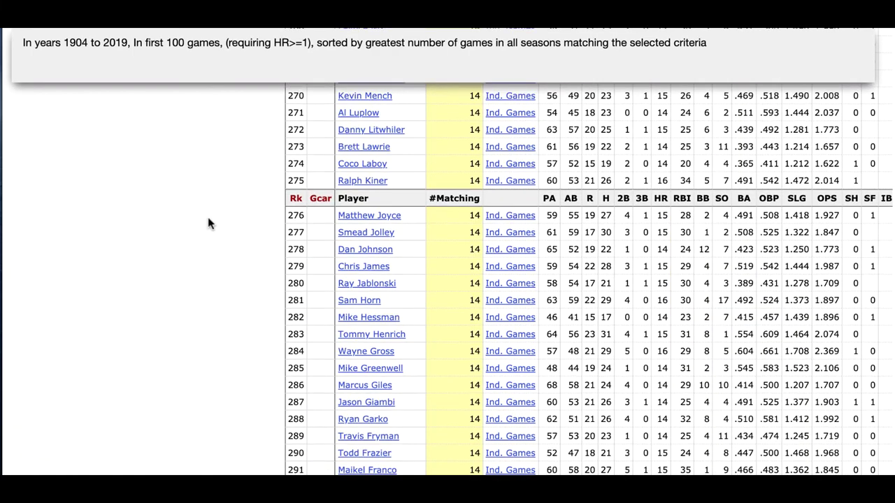
{"action": "scroll", "coordinate": [207, 224], "scroll_direction": "down", "scroll_amount": 1}
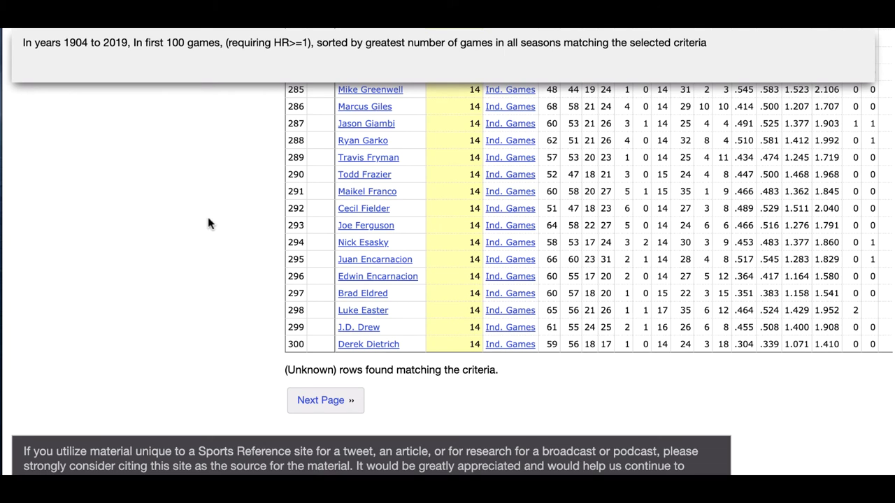
{"action": "left_click", "coordinate": [323, 402]}
- Re-sort the results by BA, then SLG, then HR, and finally H
{"action": "scroll", "coordinate": [326, 411], "scroll_direction": "down", "scroll_amount": 5}
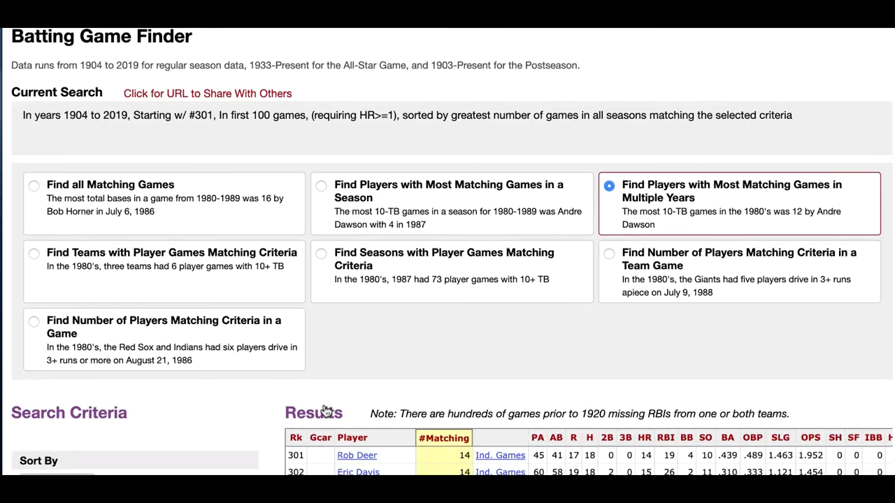
{"action": "scroll", "coordinate": [326, 412], "scroll_direction": "down", "scroll_amount": 4}
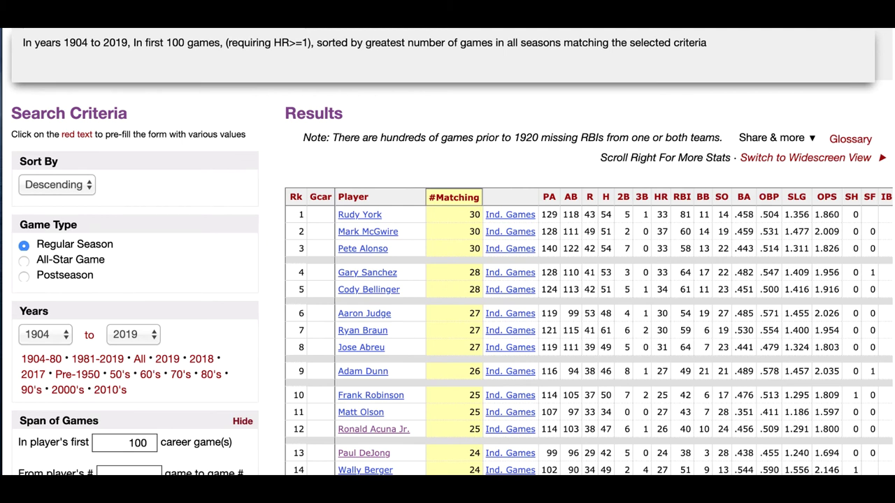
{"action": "left_click", "coordinate": [742, 199]}
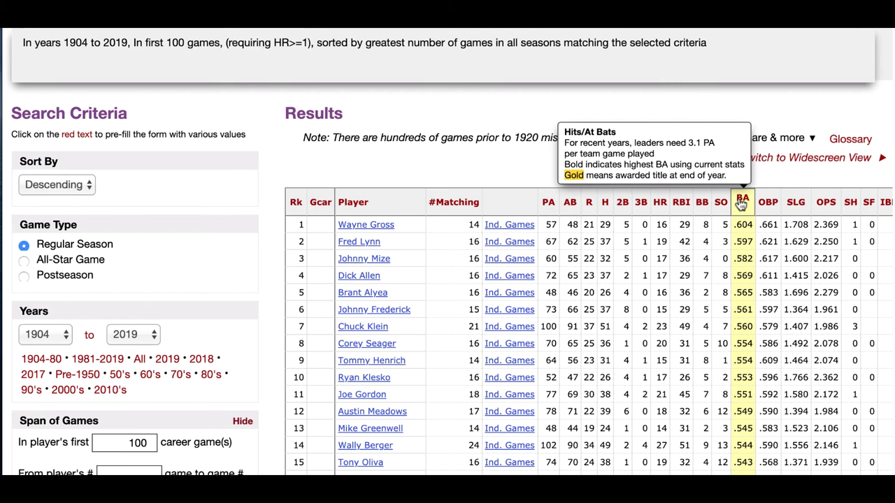
{"action": "left_click", "coordinate": [798, 203]}
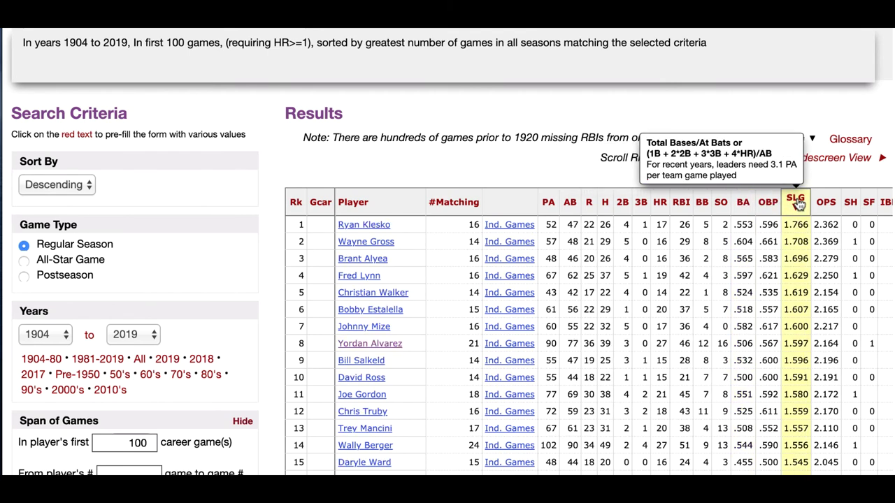
{"action": "left_click", "coordinate": [666, 211]}
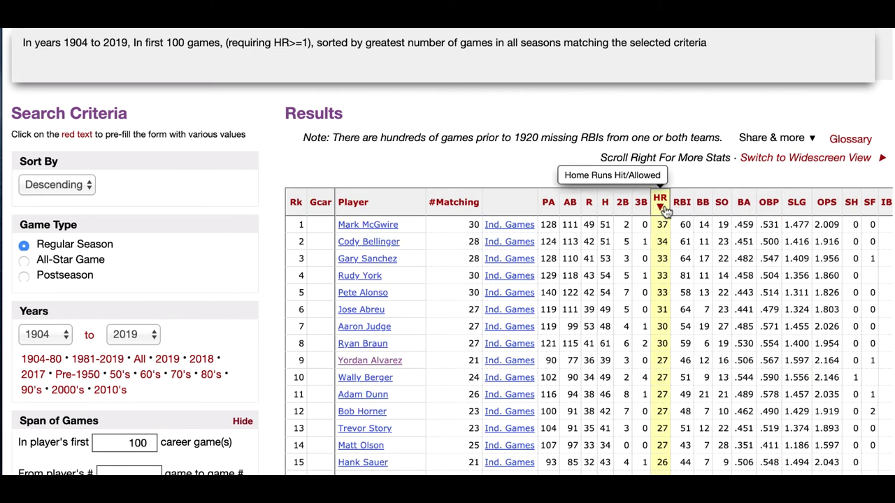
{"action": "left_click", "coordinate": [606, 202]}
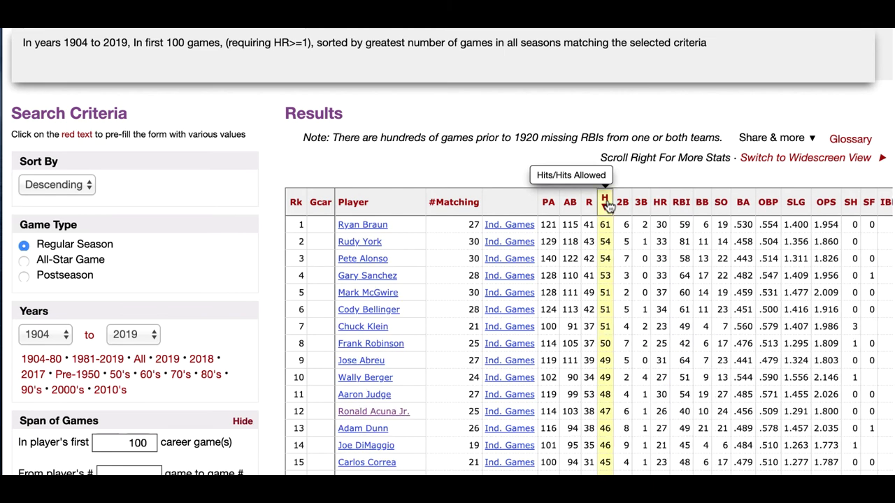
{"action": "scroll", "coordinate": [607, 203], "scroll_direction": "down", "scroll_amount": 20}
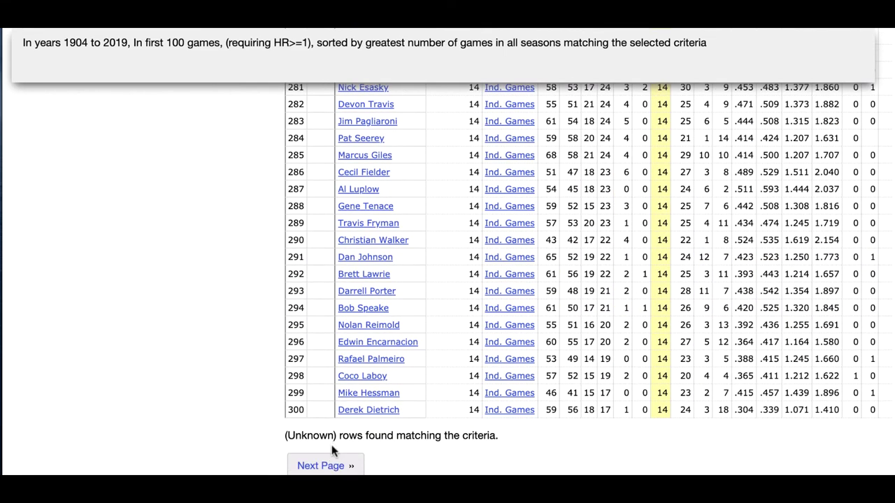
- Load results from row 301 and sort them by home runs, Jason Bay leading with 18
{"action": "left_click", "coordinate": [327, 465]}
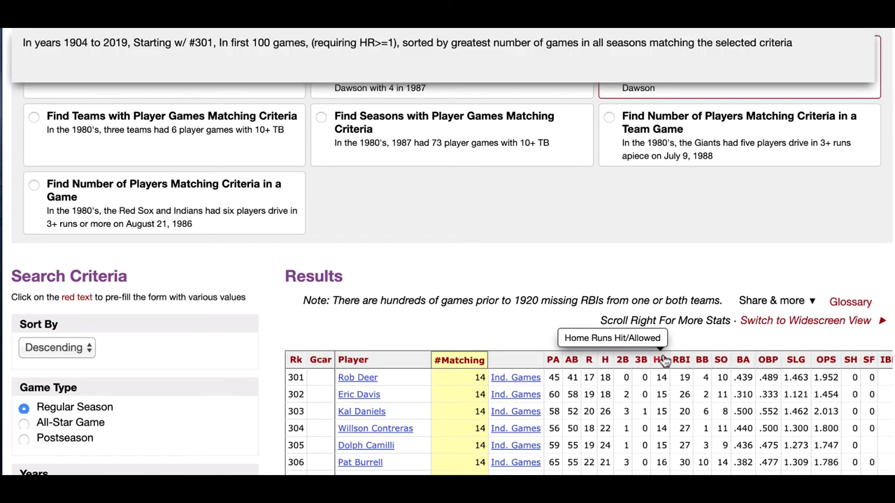
{"action": "left_click", "coordinate": [664, 359]}
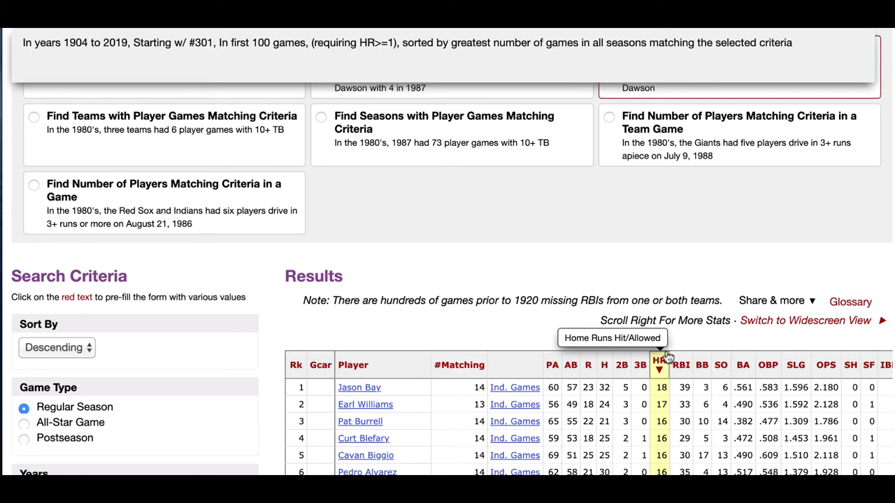
{"action": "scroll", "coordinate": [668, 356], "scroll_direction": "down", "scroll_amount": 1}
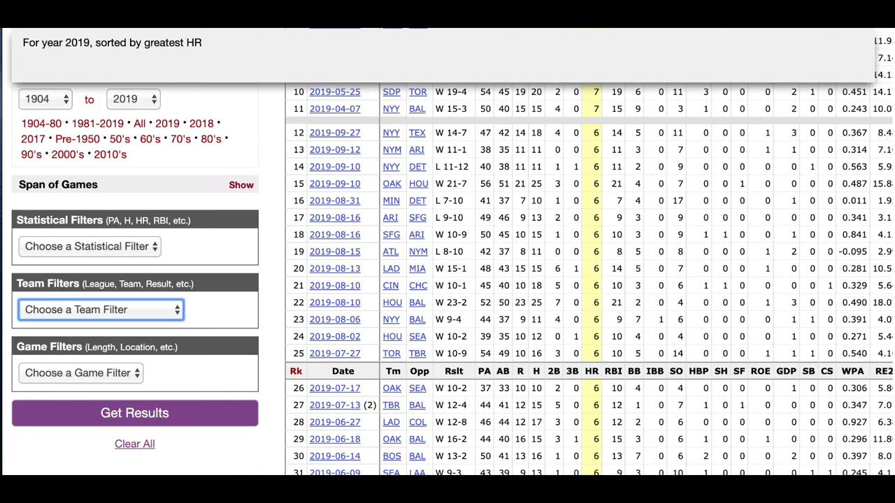
{"action": "left_click", "coordinate": [155, 310]}
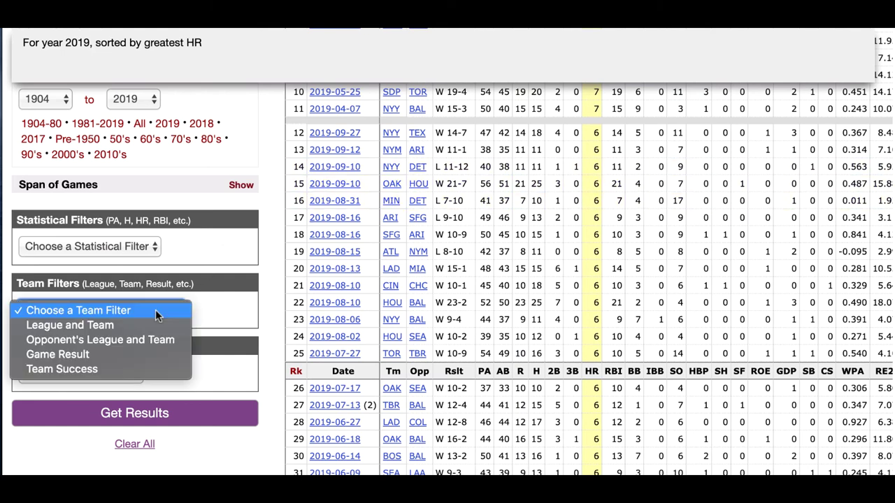
{"action": "left_click", "coordinate": [148, 246]}
{"action": "left_click", "coordinate": [148, 246]}
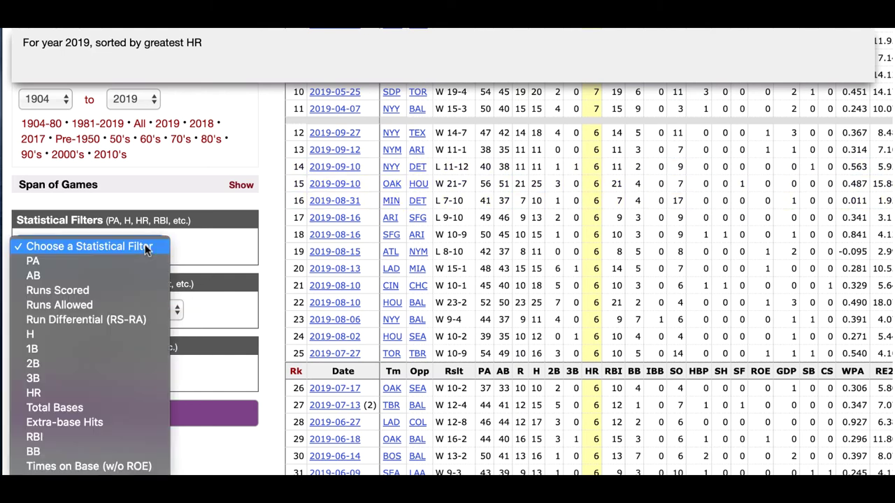
{"action": "scroll", "coordinate": [147, 259], "scroll_direction": "down", "scroll_amount": 2}
{"action": "left_click", "coordinate": [234, 249]}
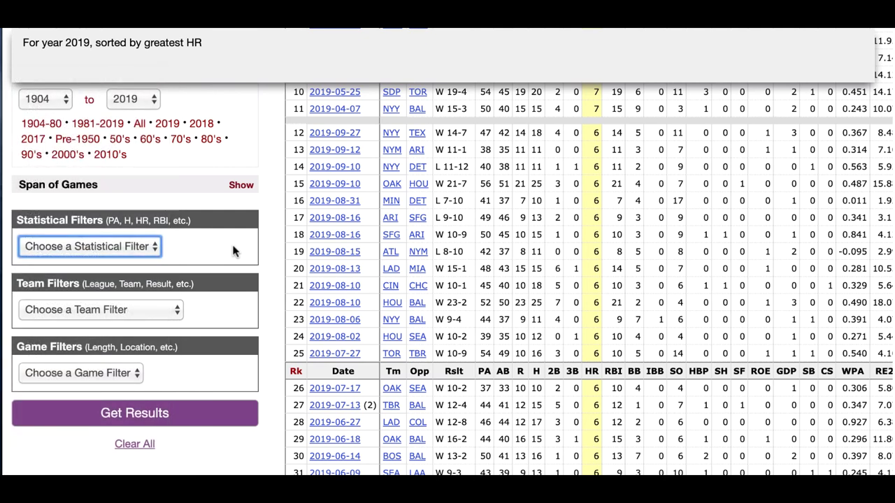